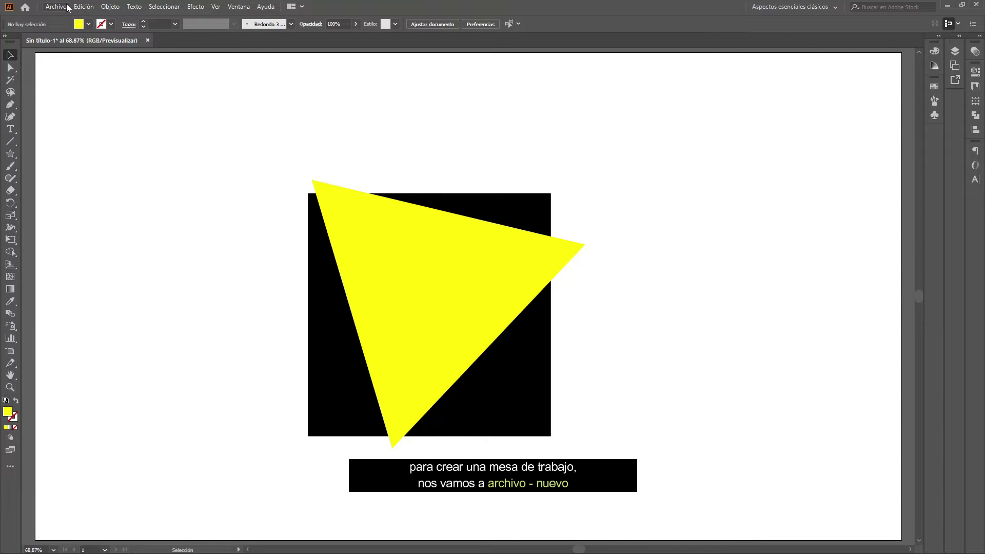
Open the Archivo menu to reach the Nuevo command.
click(69, 7)
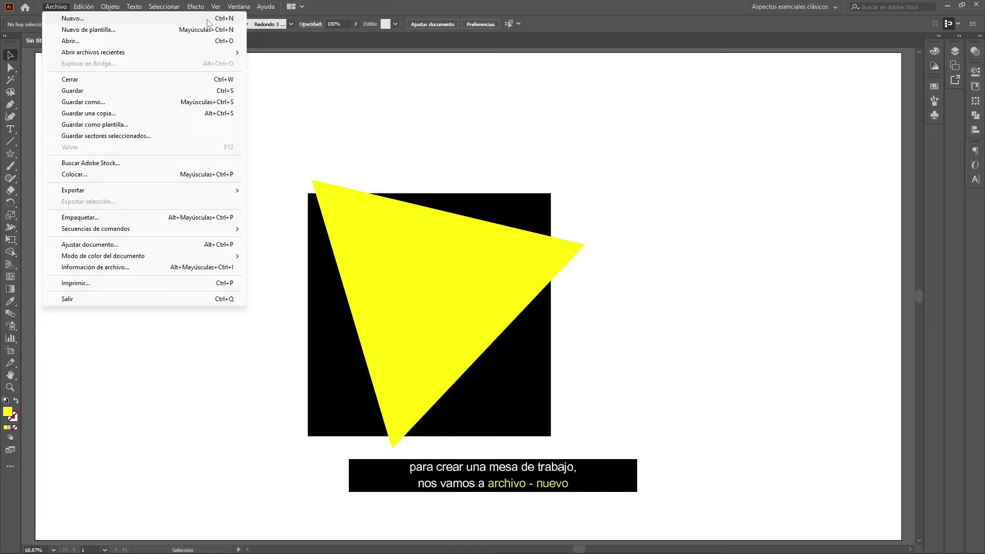
Review the Sin título-2 settings (1920 × 1080 px, RGB, 300 ppp), then close without creating.
click(208, 20)
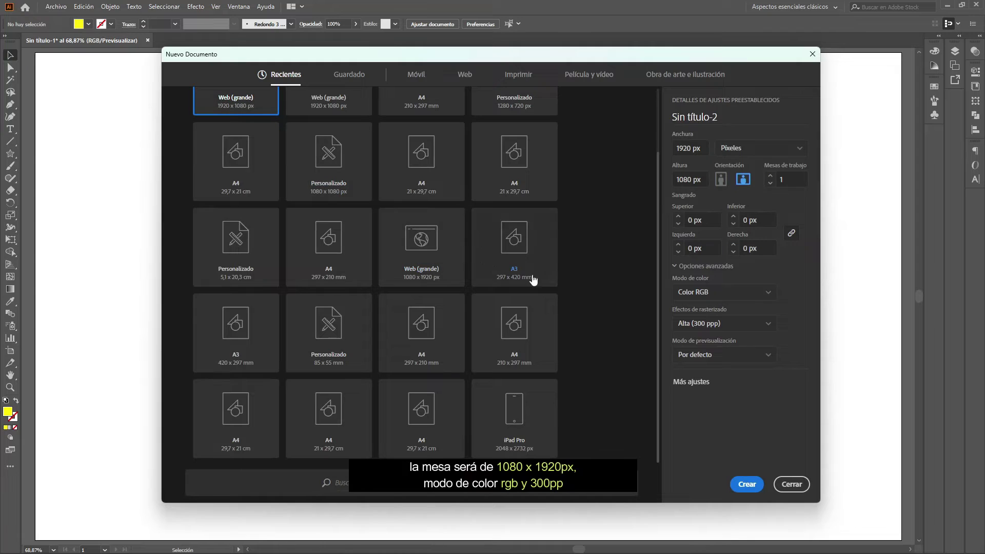
scroll(601, 278, up, 2)
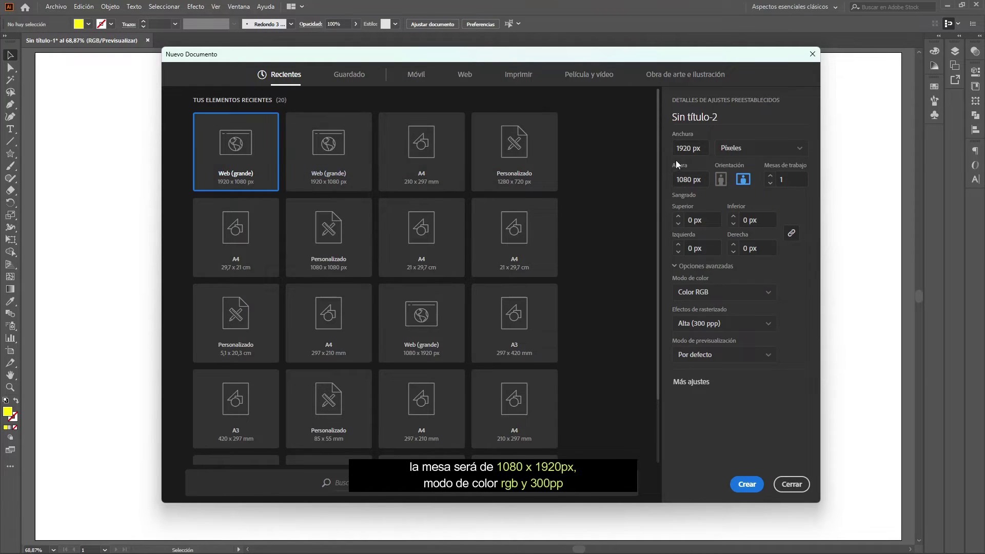
click(705, 148)
click(703, 179)
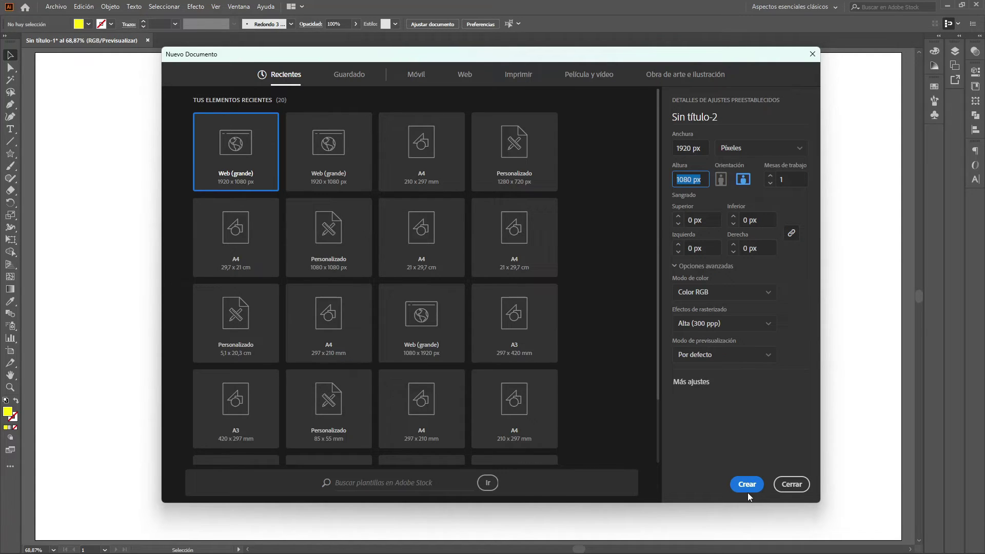
click(793, 488)
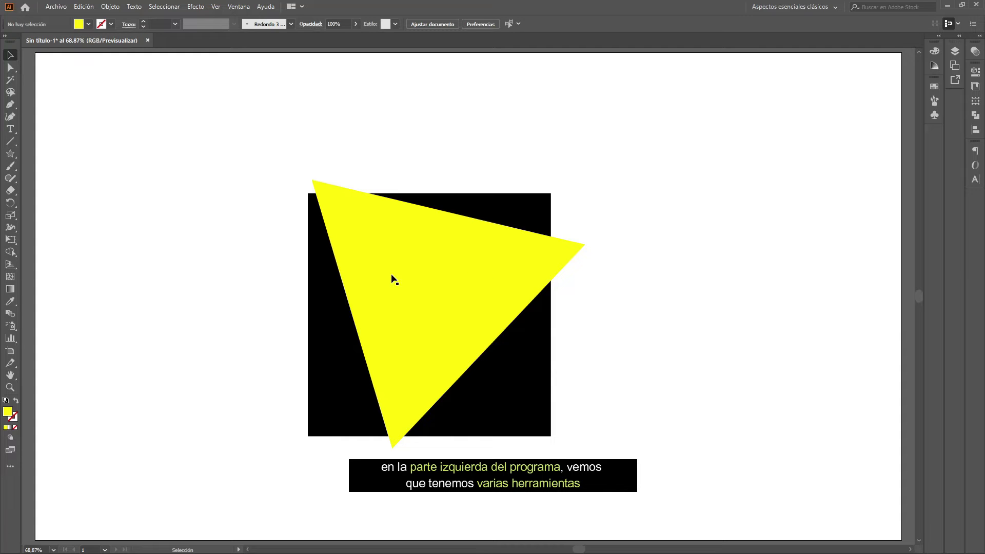
Select the yellow triangle on the artboard.
click(436, 286)
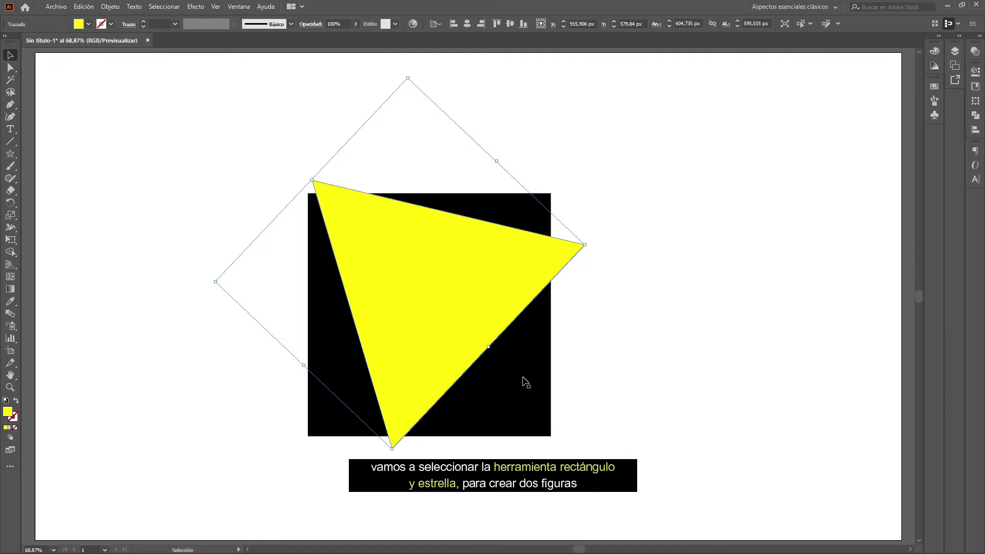
Select the black square and zoom in on its top-left corner.
click(498, 386)
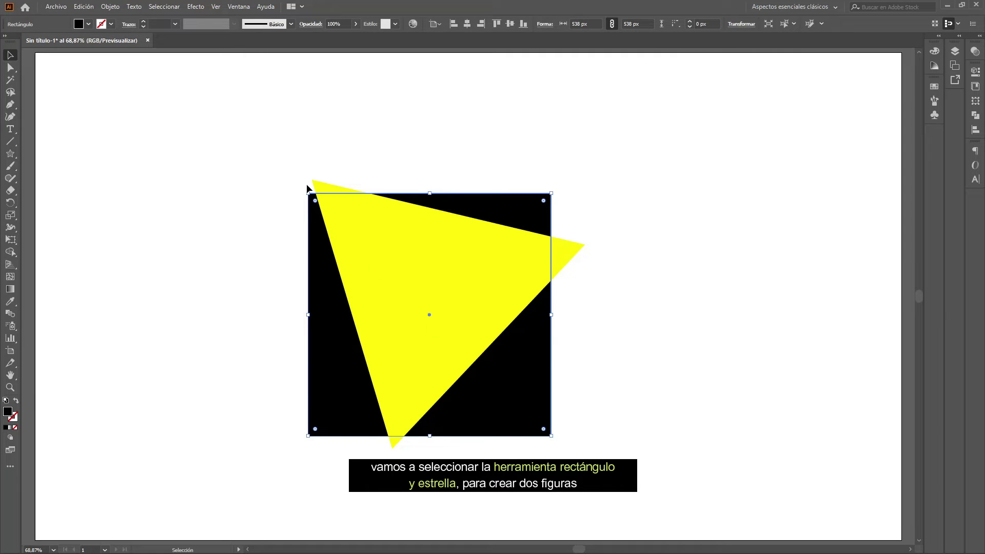
scroll(309, 183, up, 2)
scroll(312, 180, up, 2)
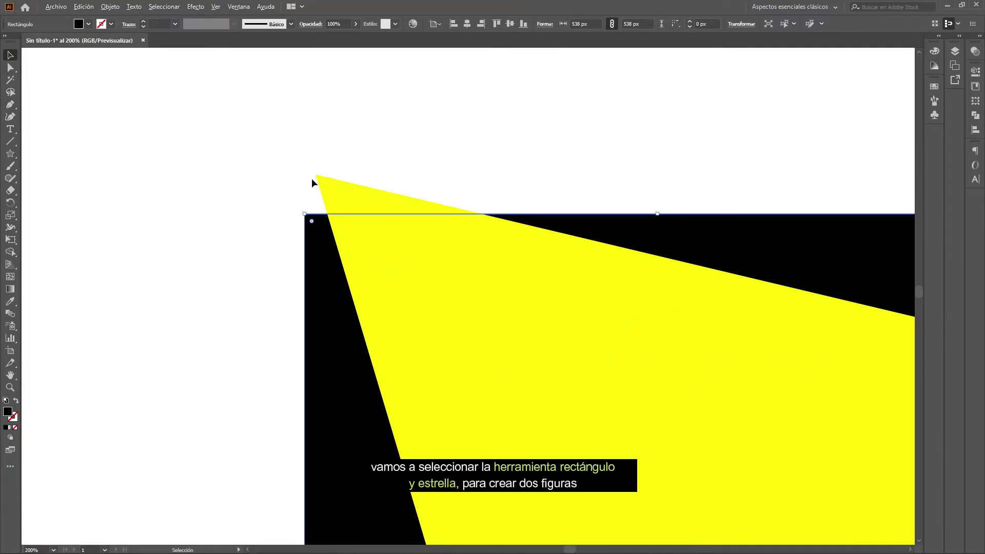
scroll(312, 180, up, 1)
scroll(312, 180, up, 1)
scroll(312, 179, up, 1)
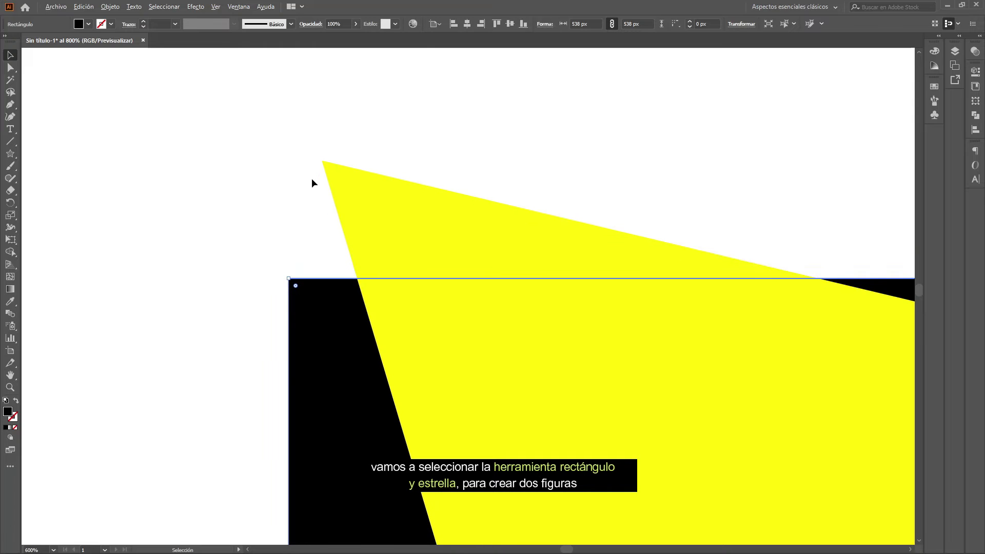
scroll(312, 179, up, 2)
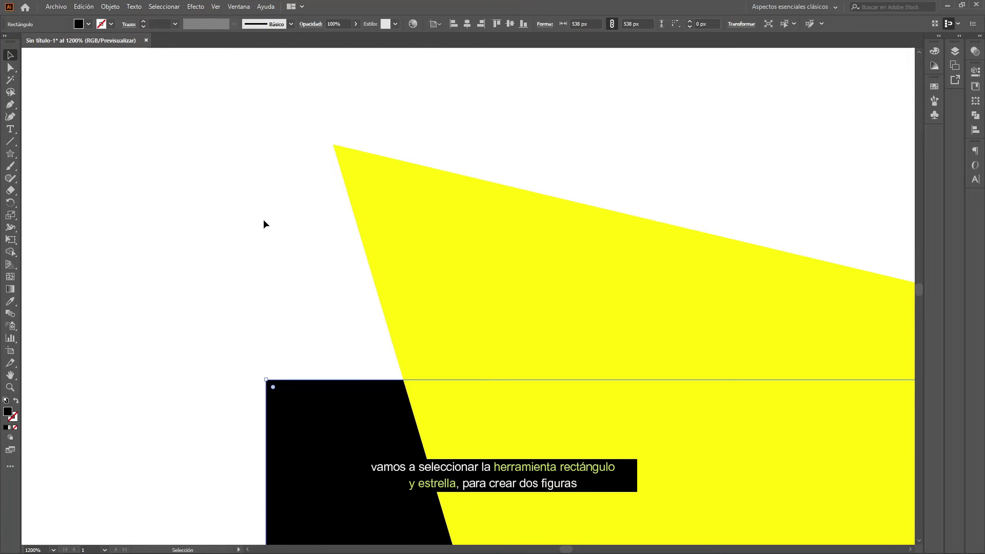
Drag the yellow triangle so its top vertex nears the square's top-left corner.
click(345, 155)
scroll(395, 154, down, 1)
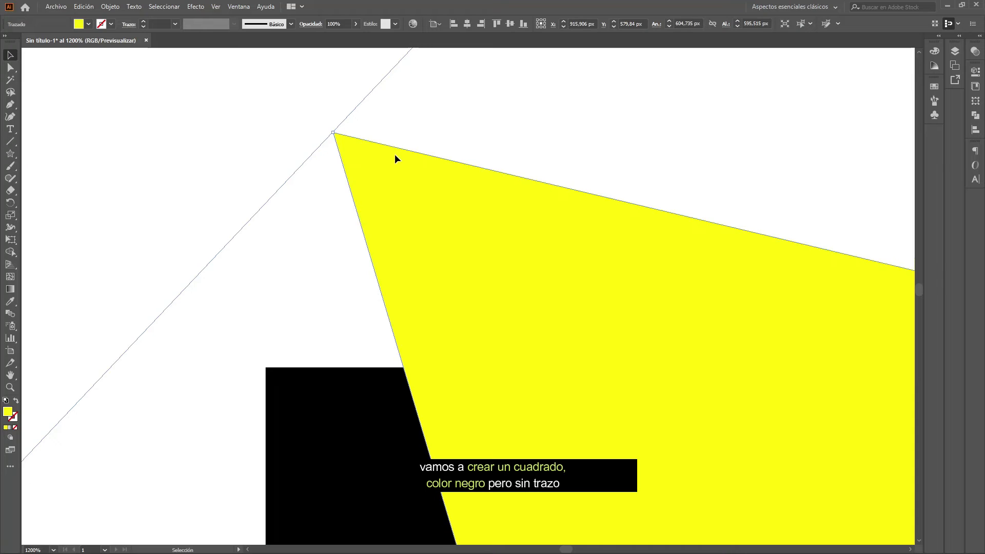
scroll(395, 155, down, 4)
mouse_move(381, 134)
mouse_down()
mouse_move(373, 220)
mouse_move(343, 287)
mouse_up()
scroll(343, 285, down, 4)
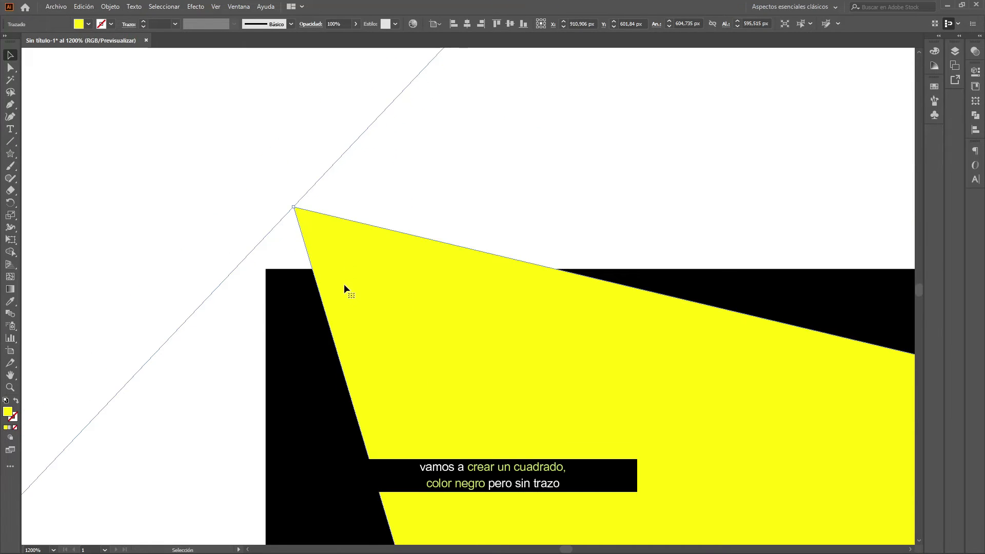
scroll(343, 284, down, 2)
scroll(264, 231, up, 1)
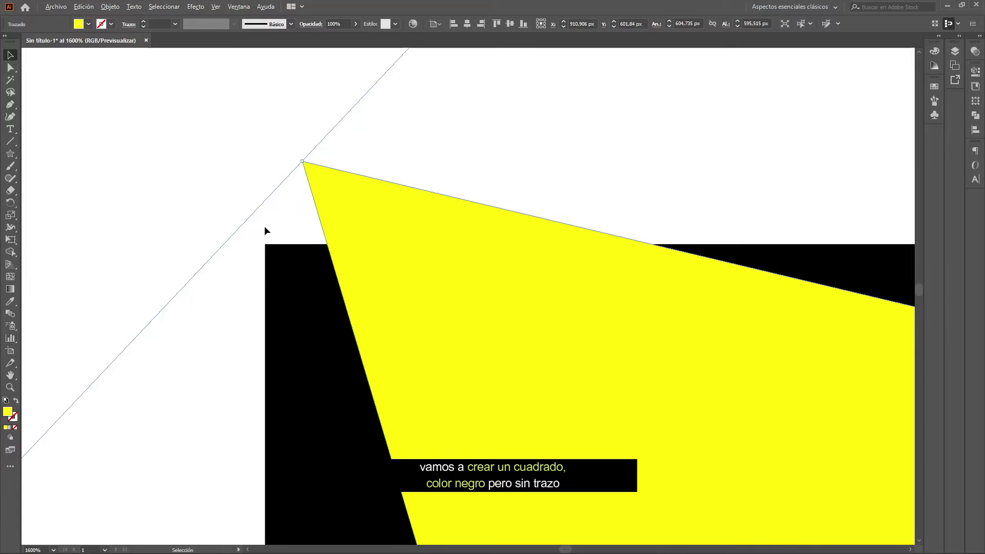
scroll(264, 161, up, 1)
scroll(316, 189, up, 1)
drag(360, 186, 276, 354)
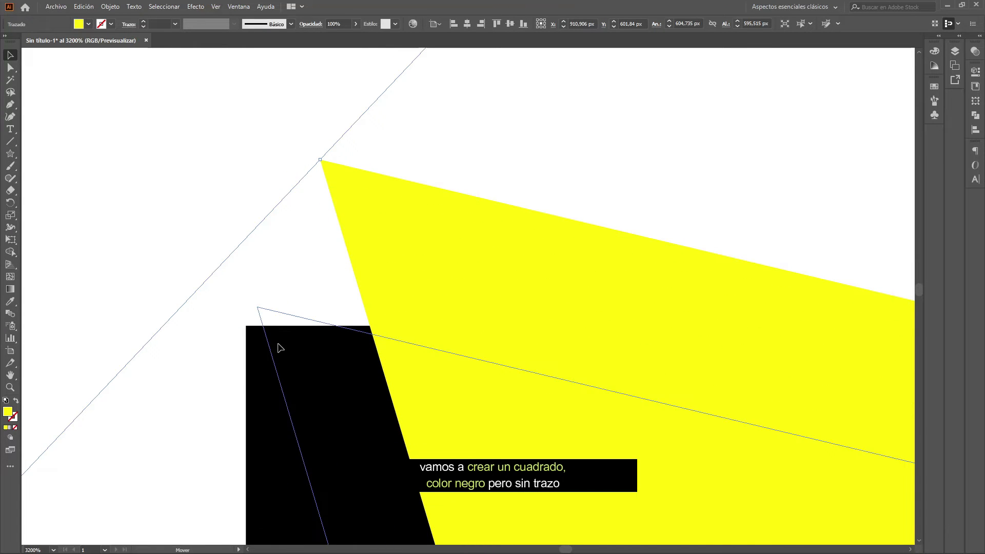
mouse_move(276, 355)
mouse_down()
mouse_move(257, 350)
mouse_move(289, 375)
mouse_move(273, 363)
mouse_move(277, 345)
mouse_move(263, 337)
mouse_move(255, 350)
mouse_move(276, 371)
mouse_move(279, 334)
mouse_up()
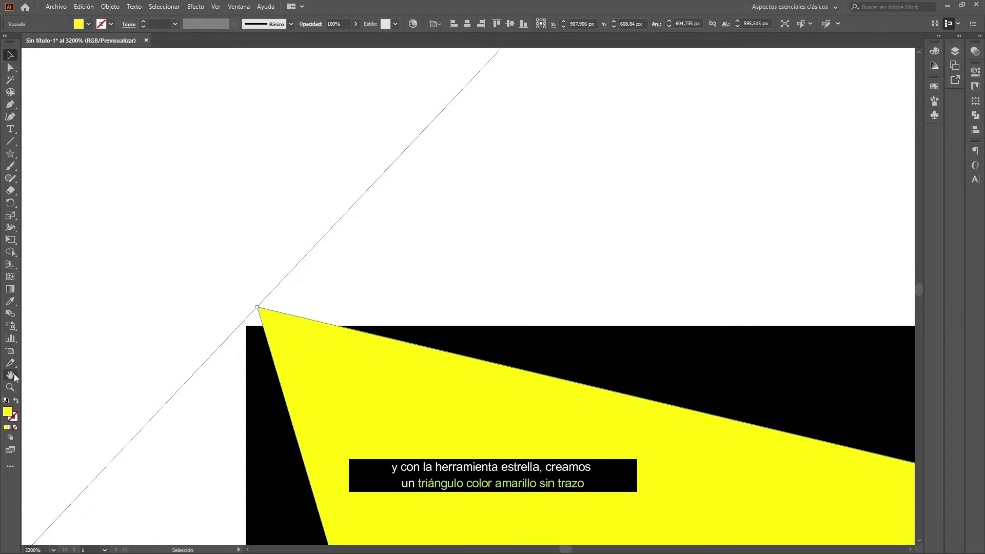
With Direct Selection, drag the triangle's tip close to, but not onto, the square's corner.
click(14, 68)
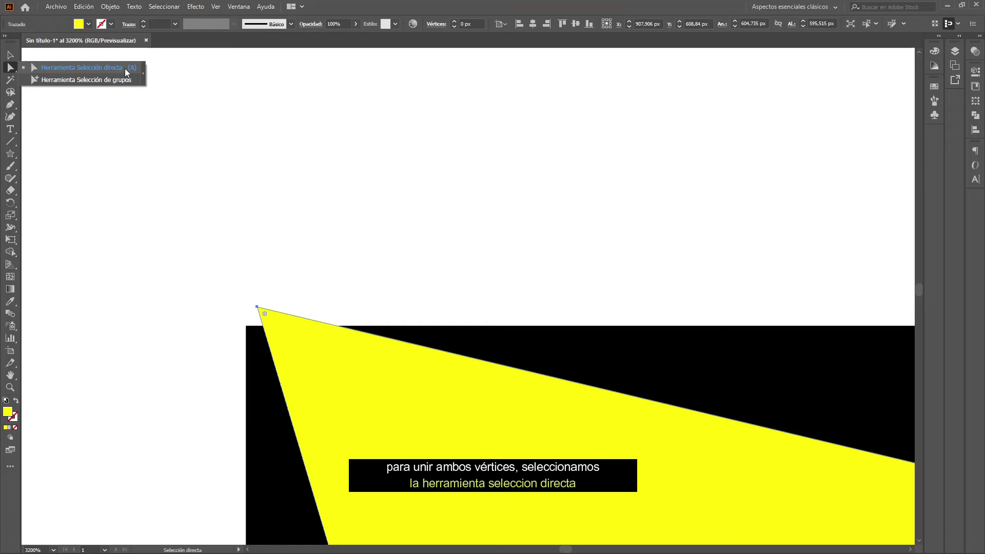
click(124, 69)
scroll(276, 267, down, 1)
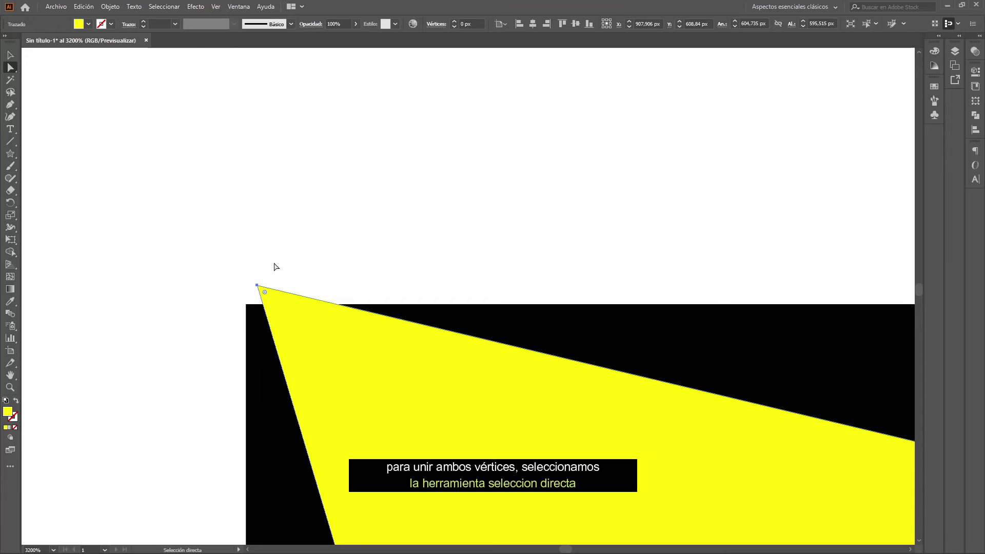
scroll(276, 267, down, 2)
scroll(276, 267, down, 2)
mouse_move(272, 213)
mouse_down()
mouse_move(256, 236)
mouse_move(250, 210)
mouse_move(257, 241)
mouse_up()
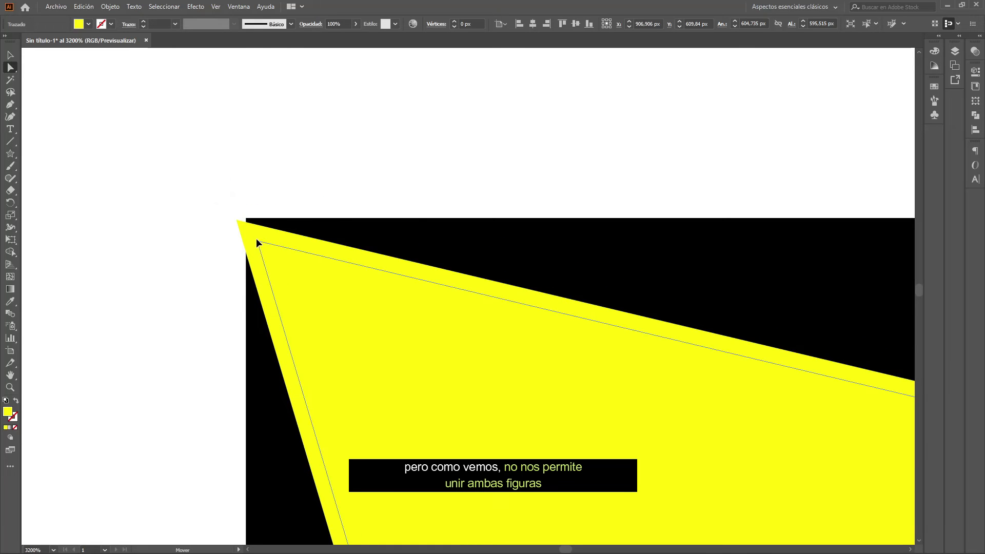
mouse_move(257, 241)
mouse_down()
mouse_move(232, 211)
mouse_move(270, 210)
mouse_move(255, 211)
mouse_up()
click(183, 191)
click(10, 55)
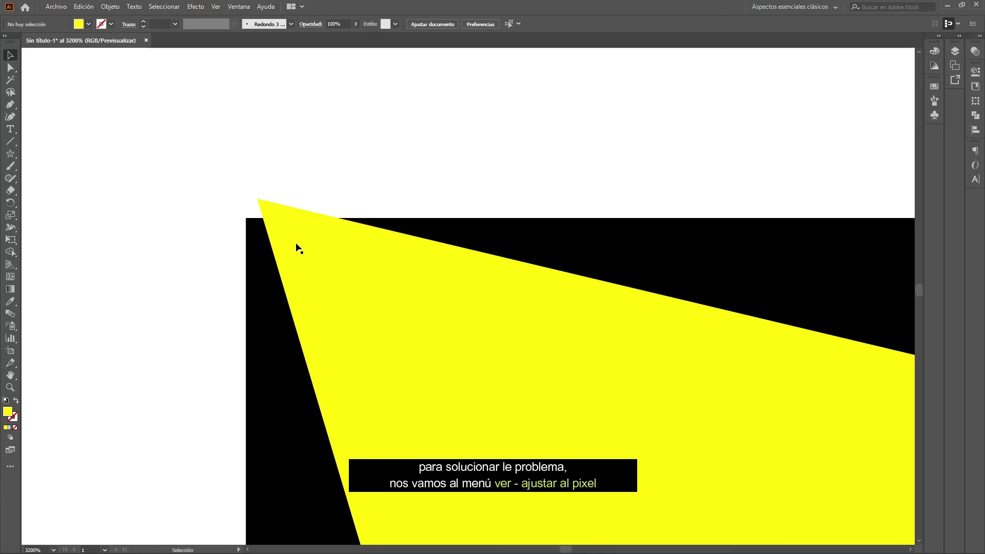
Turn off Ajustar al píxel in the Ver menu.
click(216, 7)
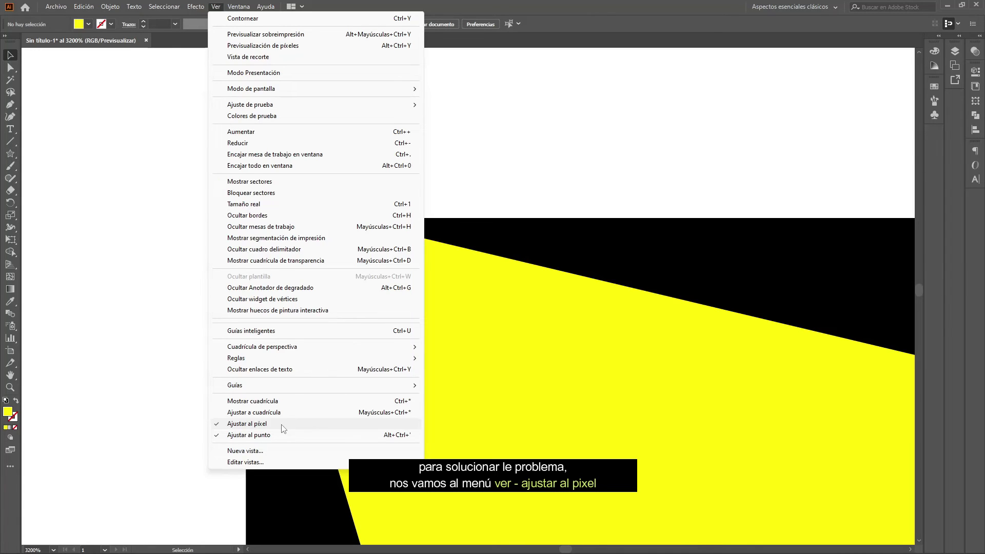
click(284, 425)
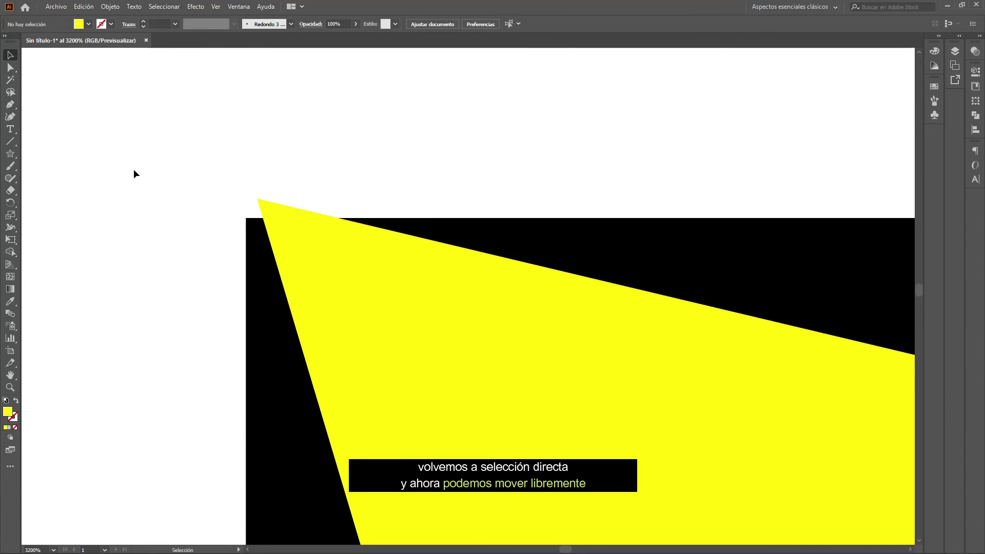
Select the triangle with Direct Selection and drag it toward the square's top-left corner.
click(11, 68)
click(282, 218)
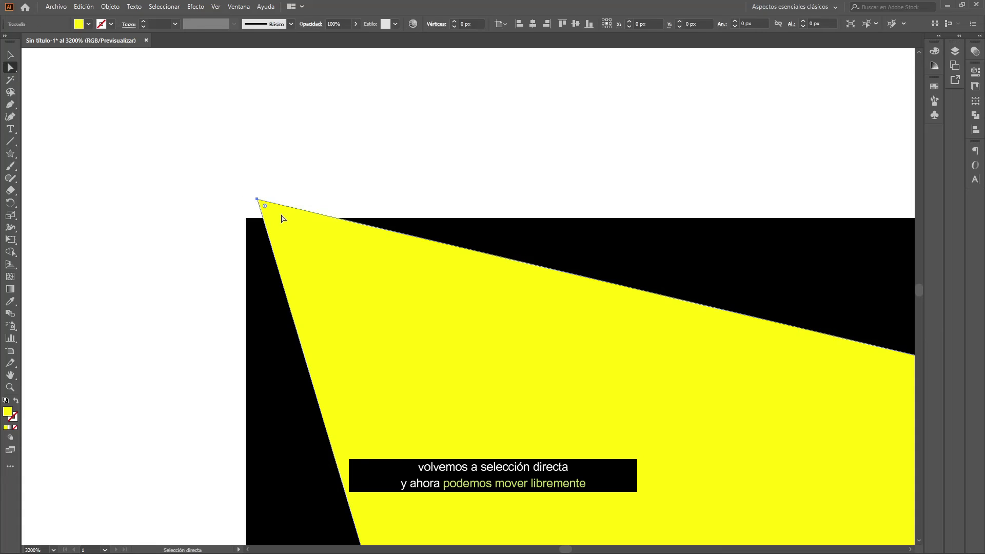
mouse_move(275, 221)
mouse_down()
mouse_move(267, 237)
mouse_move(246, 218)
mouse_up()
scroll(231, 171, up, 5)
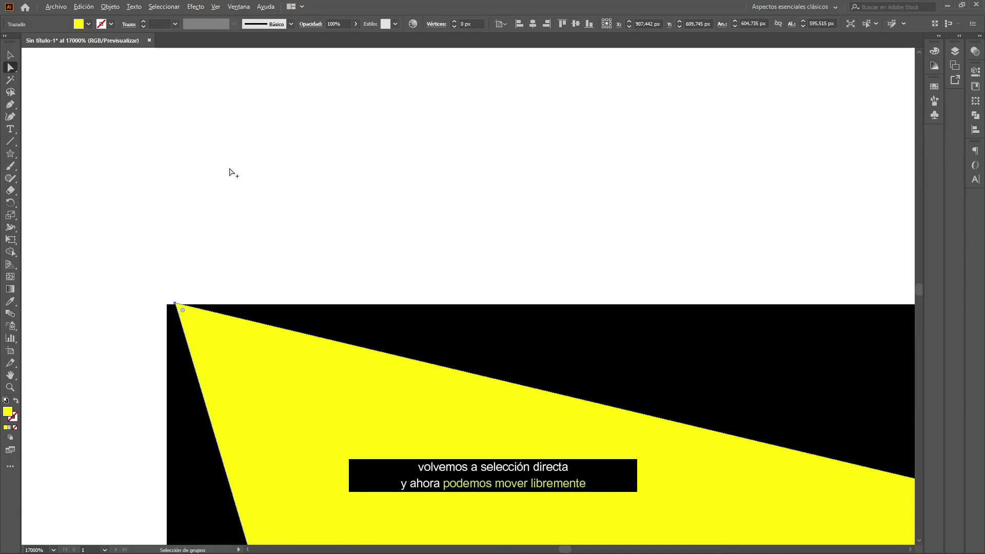
scroll(267, 295, down, 3)
scroll(270, 297, down, 3)
mouse_move(287, 130)
mouse_down()
mouse_move(278, 142)
mouse_move(273, 130)
mouse_up()
click(199, 169)
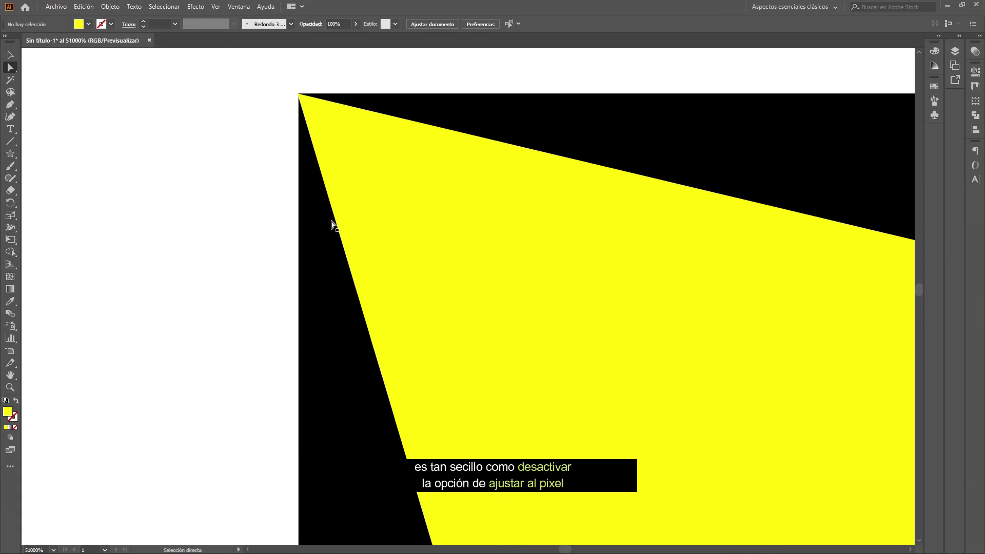
Nudge the triangle so its vertex lands exactly on the square's top-left corner.
click(326, 142)
drag(343, 141, 337, 130)
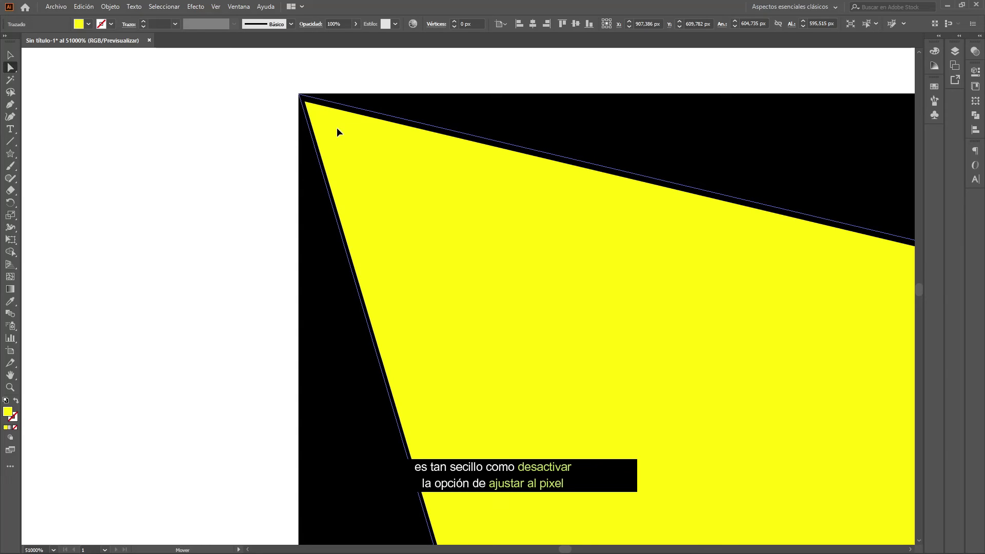
drag(336, 128, 337, 126)
click(234, 141)
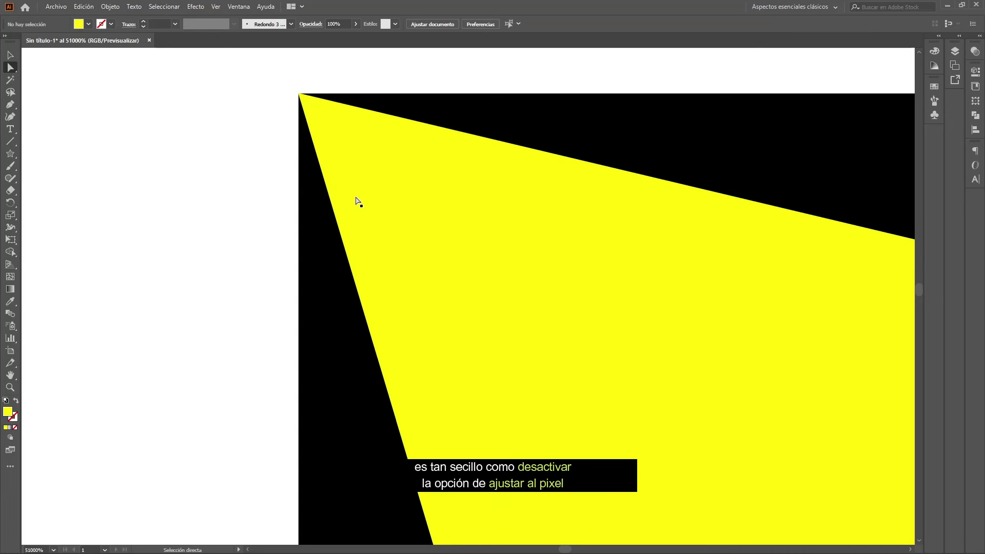
scroll(358, 201, down, 1)
scroll(357, 201, down, 1)
scroll(358, 202, down, 2)
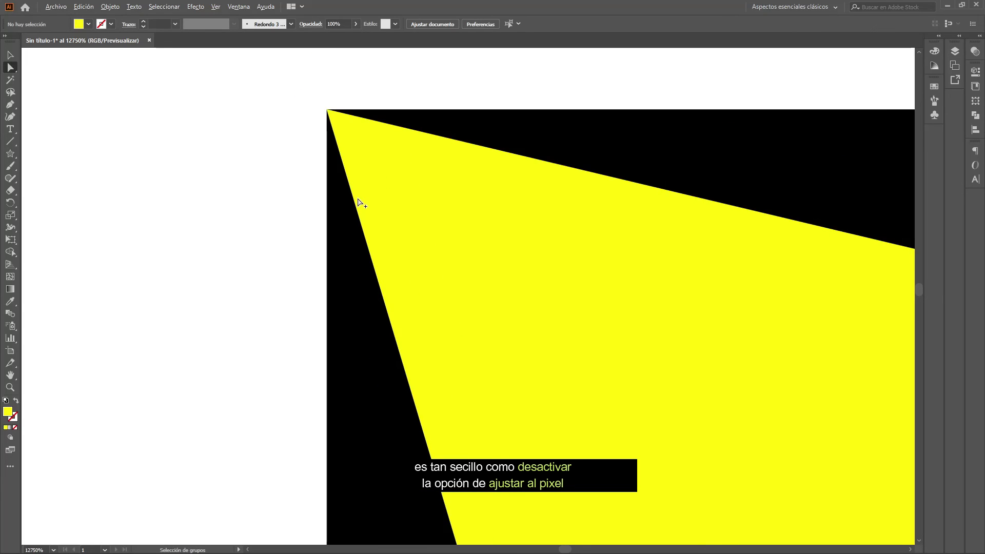
Fit the artboard in the window, then view it at 100% with Ctrl+1.
click(214, 7)
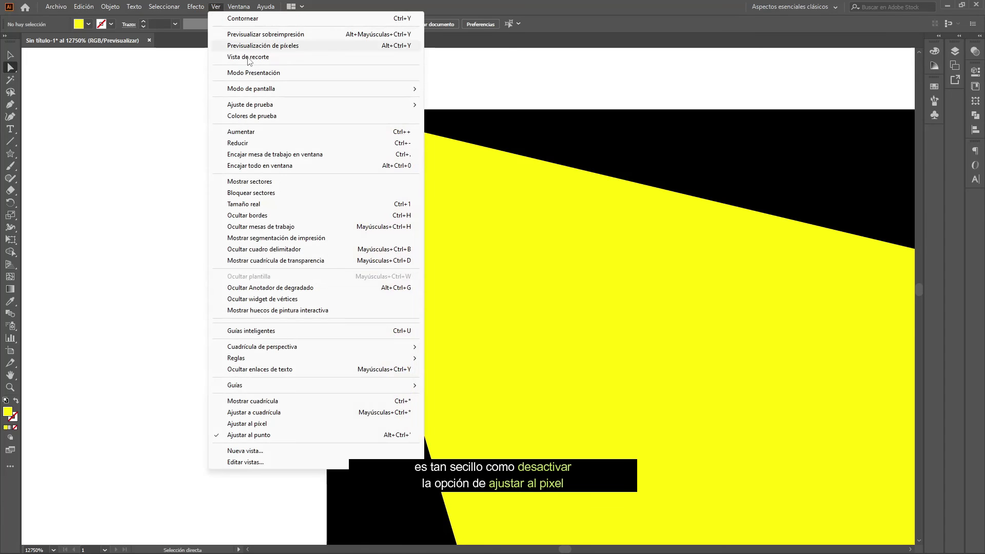
click(303, 154)
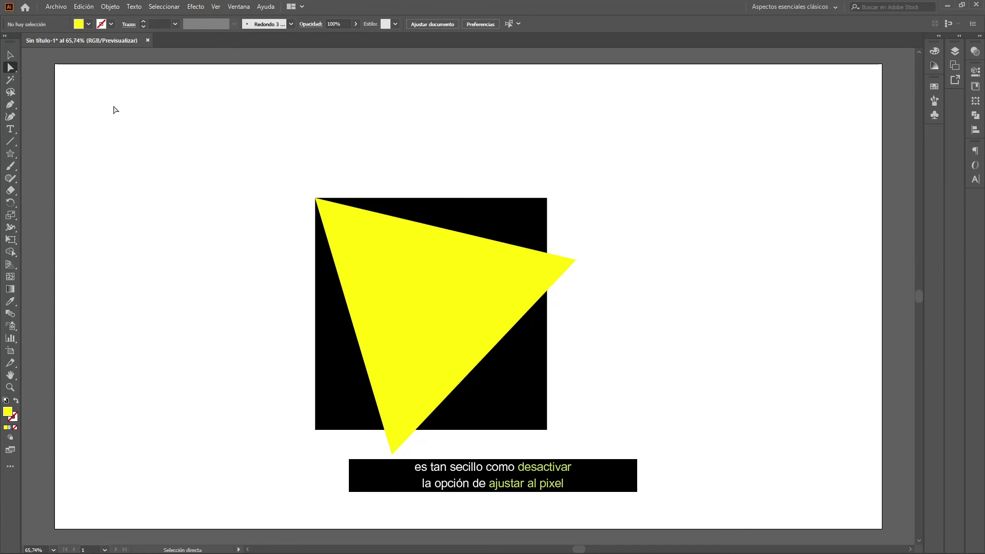
click(11, 55)
key(ctrl+1)
scroll(403, 300, down, 1)
scroll(403, 300, down, 1)
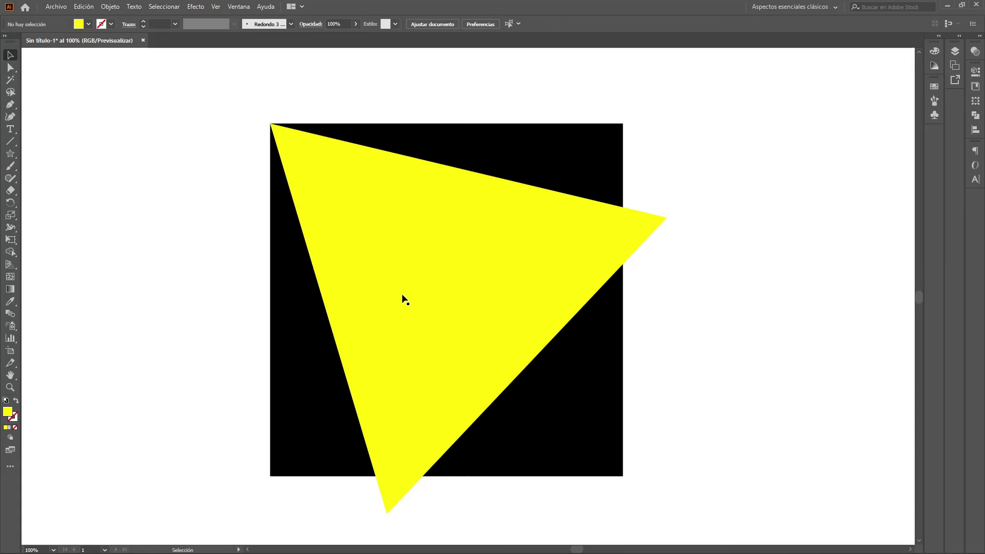
Shift the triangle up-left so its right vertex sits on the square's top-right corner.
click(10, 67)
click(587, 257)
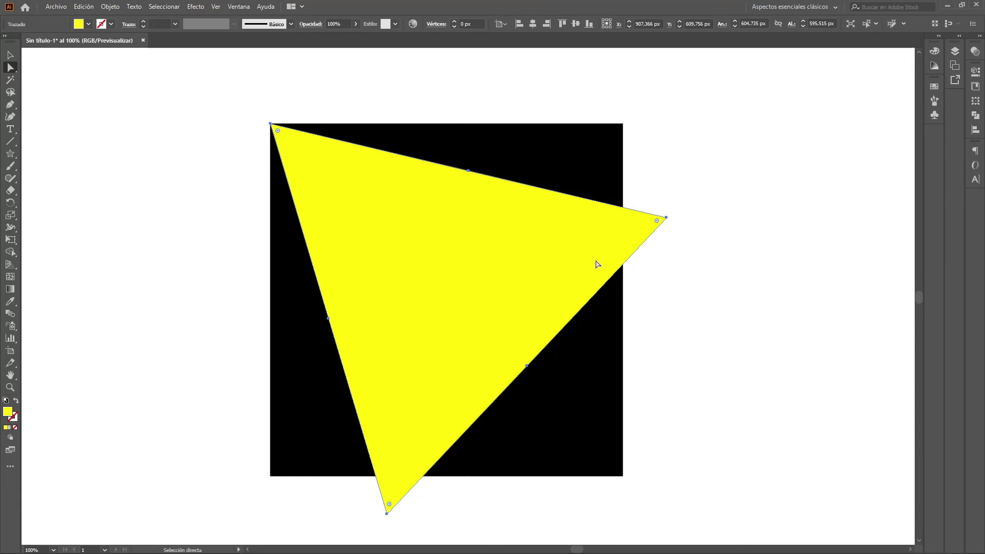
drag(615, 254, 571, 160)
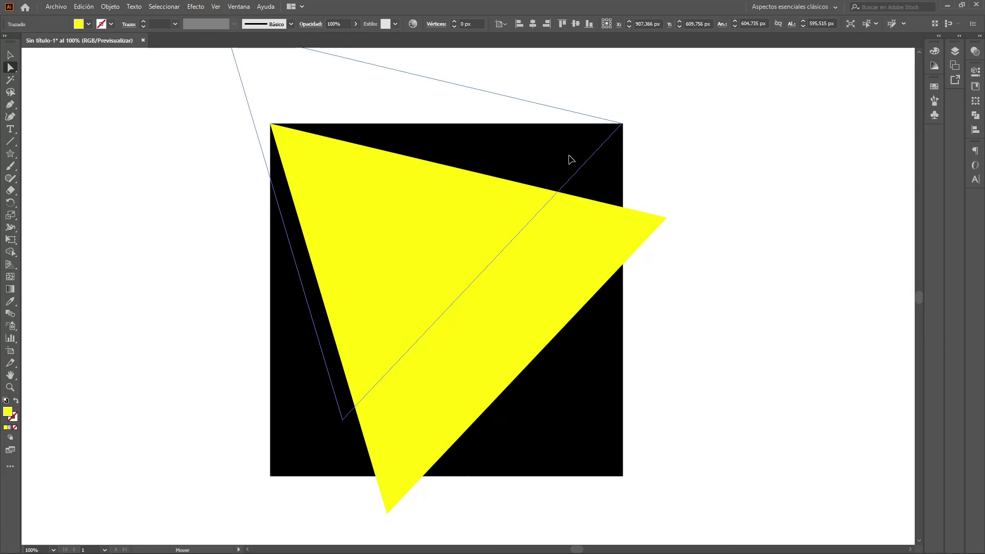
drag(571, 161, 568, 159)
click(683, 135)
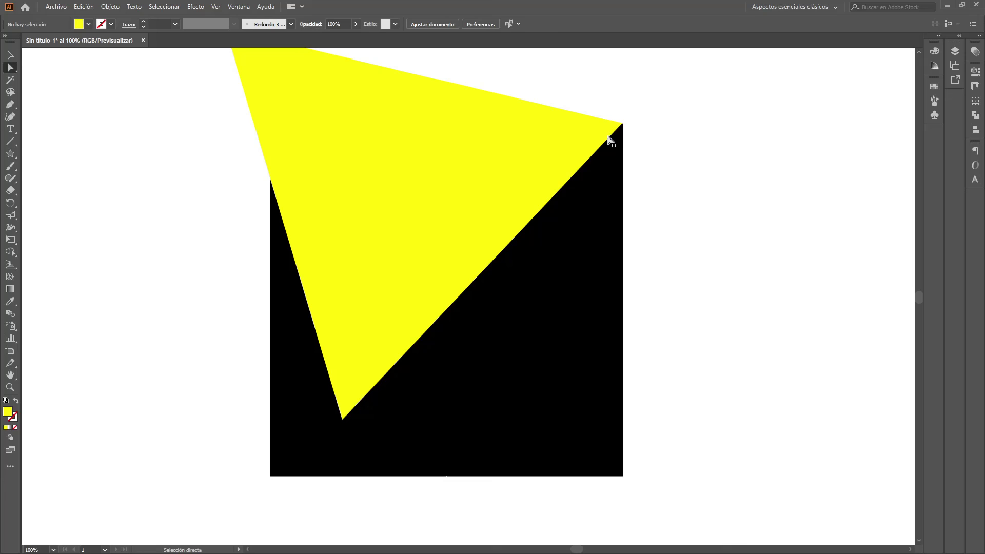
scroll(735, 283, up, 1)
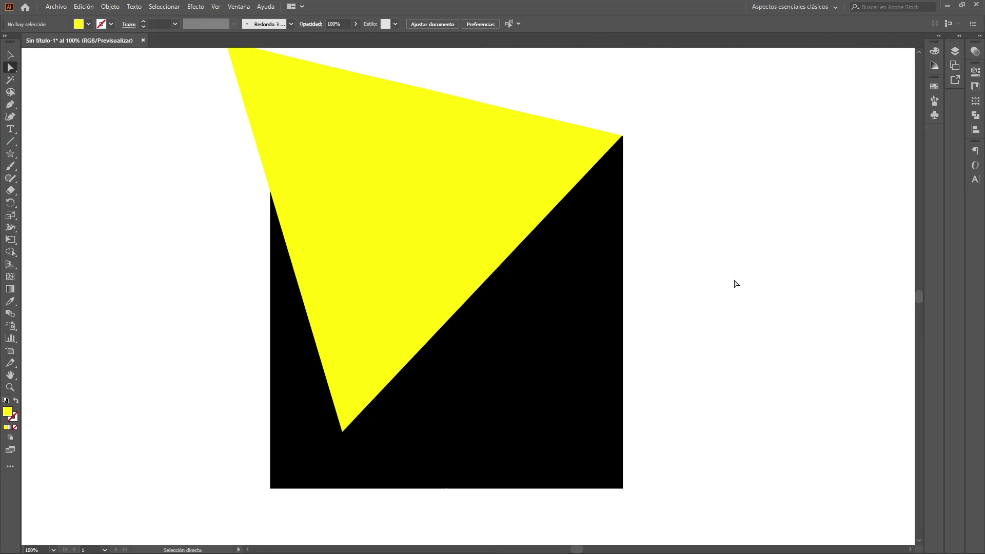
scroll(735, 284, up, 1)
scroll(736, 283, up, 1)
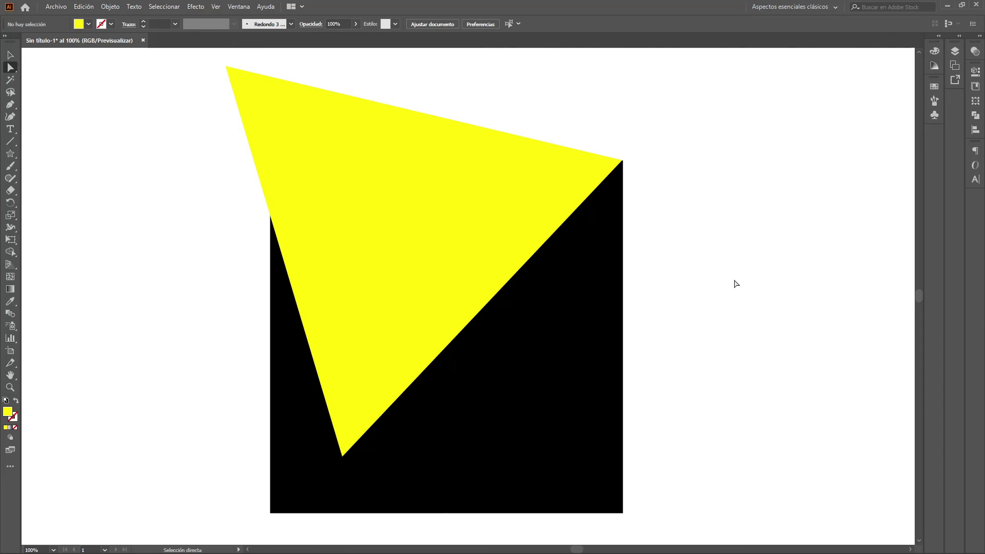
scroll(735, 283, up, 1)
scroll(735, 284, down, 1)
click(10, 55)
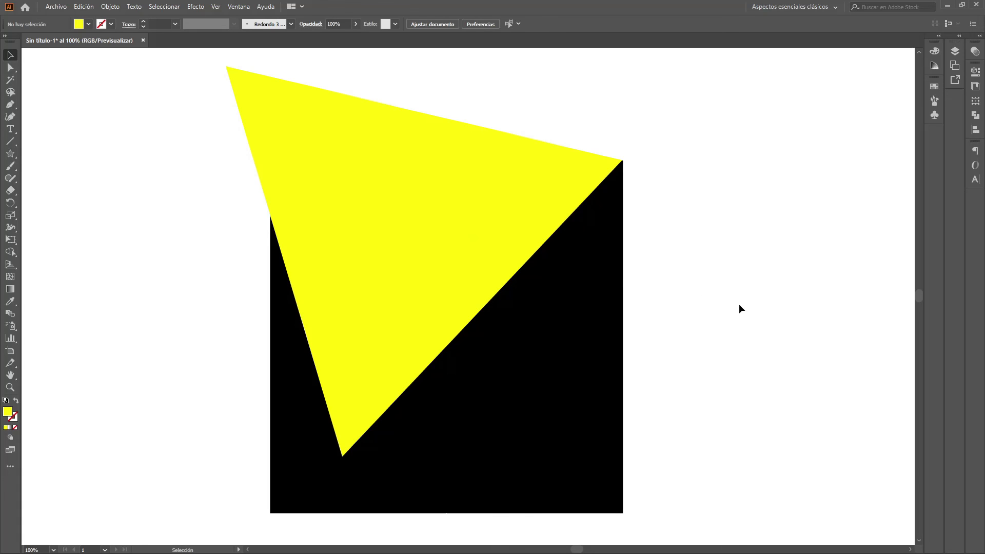